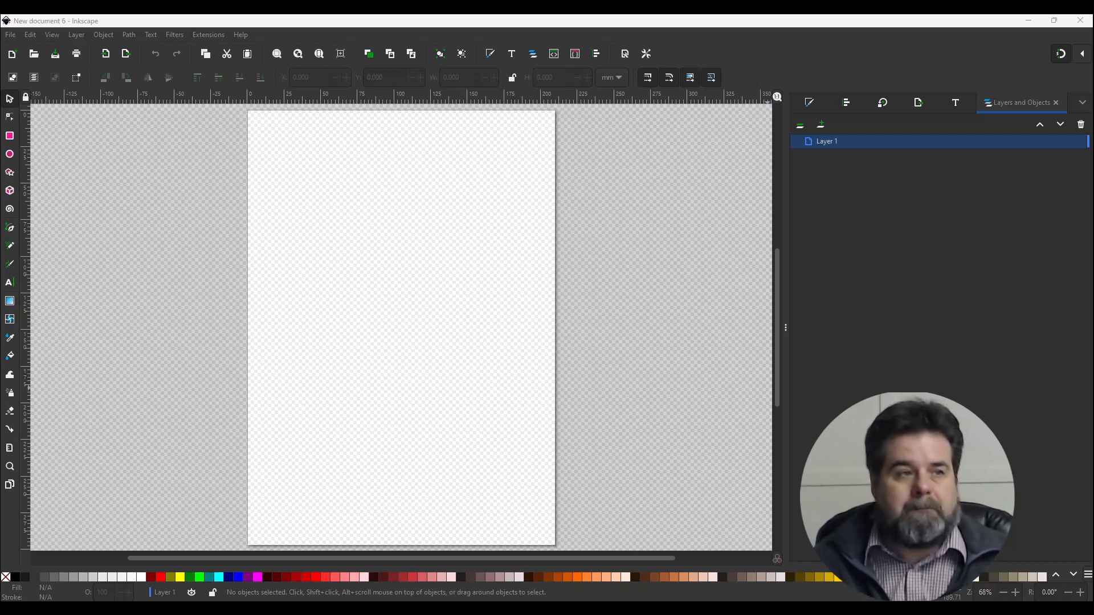
# - Import the black five-petal flower graphic into the blank document
pyautogui.click(10, 35)
pyautogui.click(37, 178)
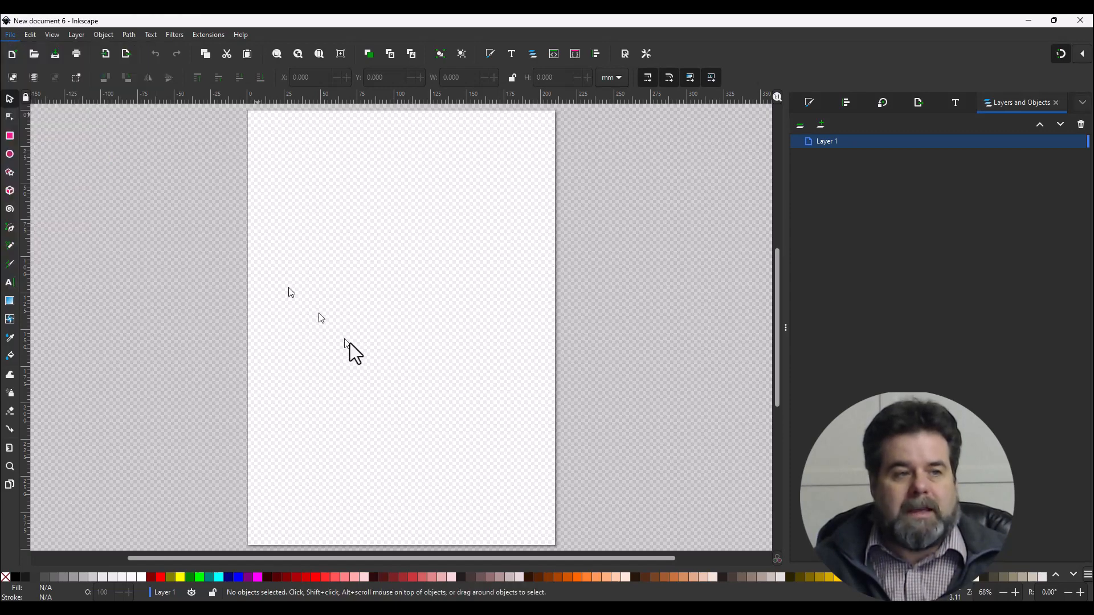
pyautogui.doubleClick(107, 172)
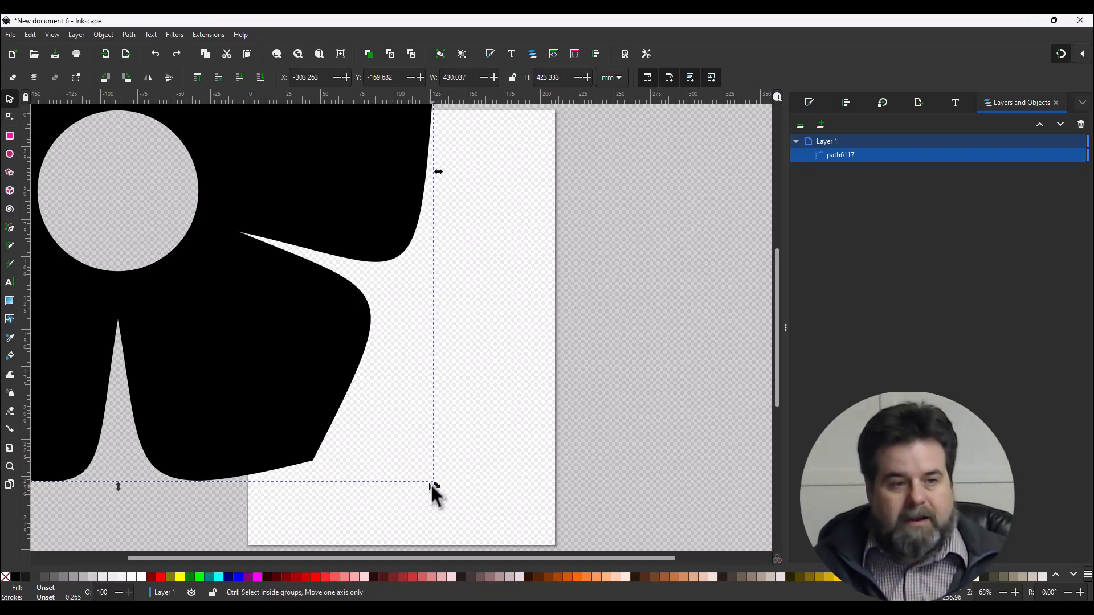
# - Scale the flower proportionally to about 184 × 182 mm and position it within the upper part of the page
pyautogui.moveTo(432, 477); pyautogui.dragTo(210, 244)
pyautogui.moveTo(91, 162); pyautogui.dragTo(556, 446)
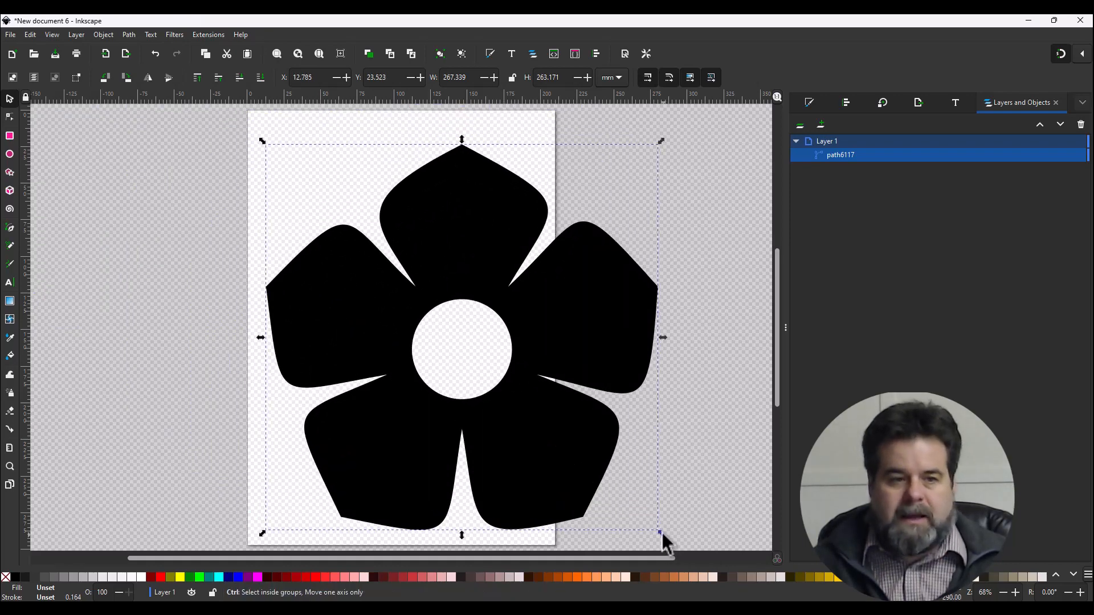
pyautogui.moveTo(662, 534); pyautogui.dragTo(536, 475)
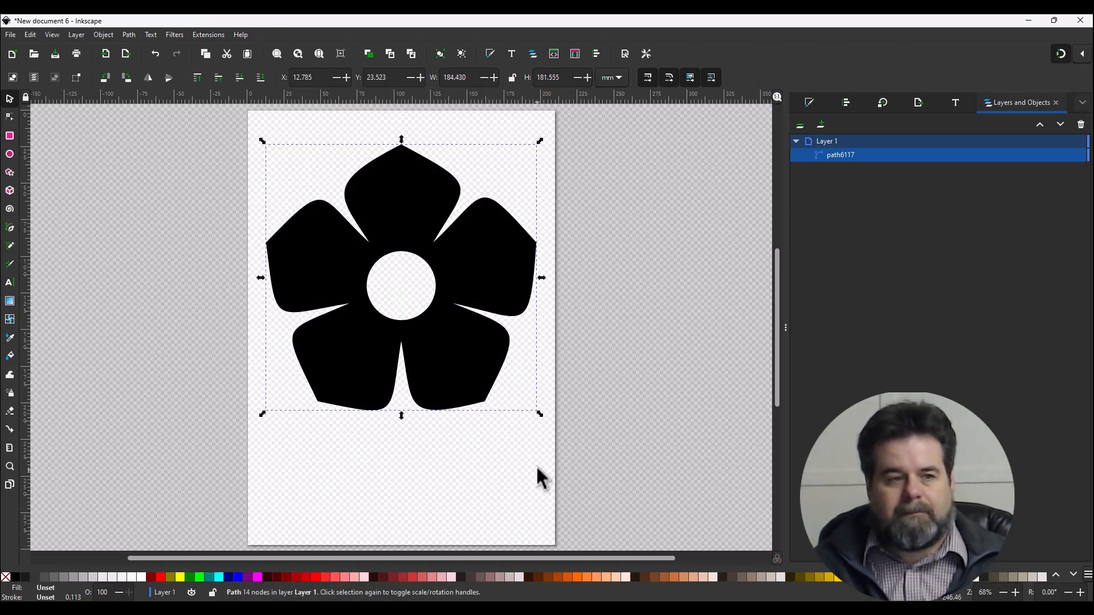
pyautogui.click(507, 465)
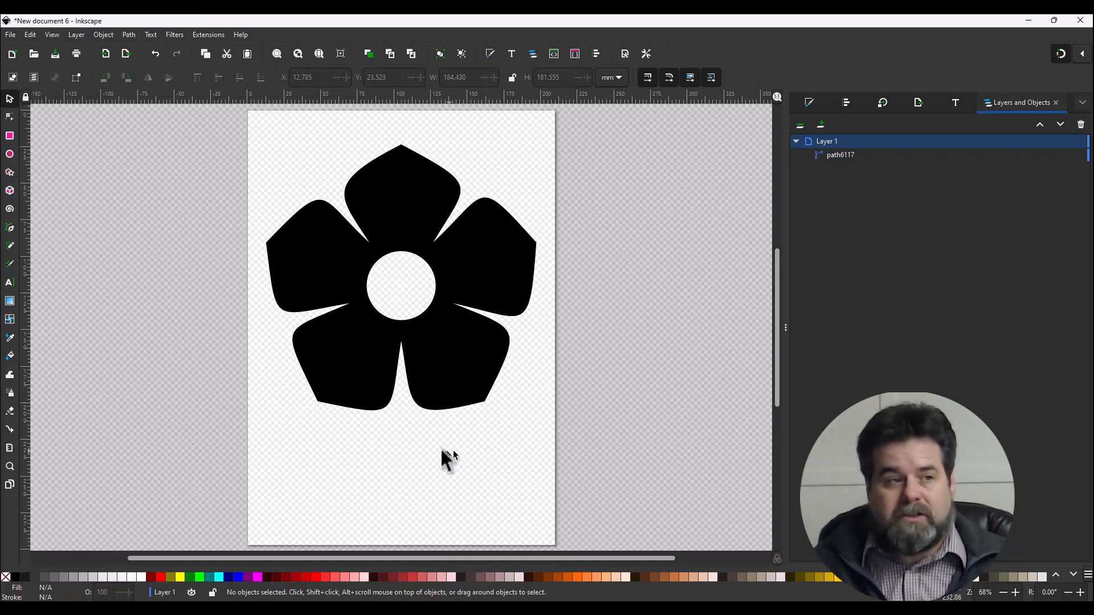
# - Select the flower with the Node tool, fill it with Yellow (#FFFF00), and clear the selection
pyautogui.click(8, 118)
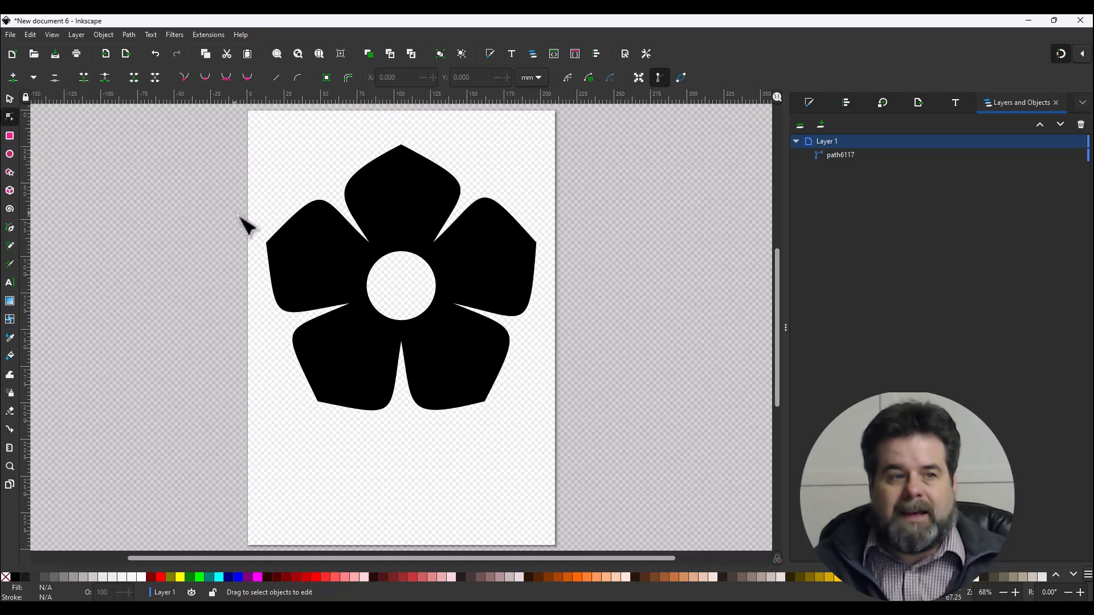
pyautogui.click(308, 256)
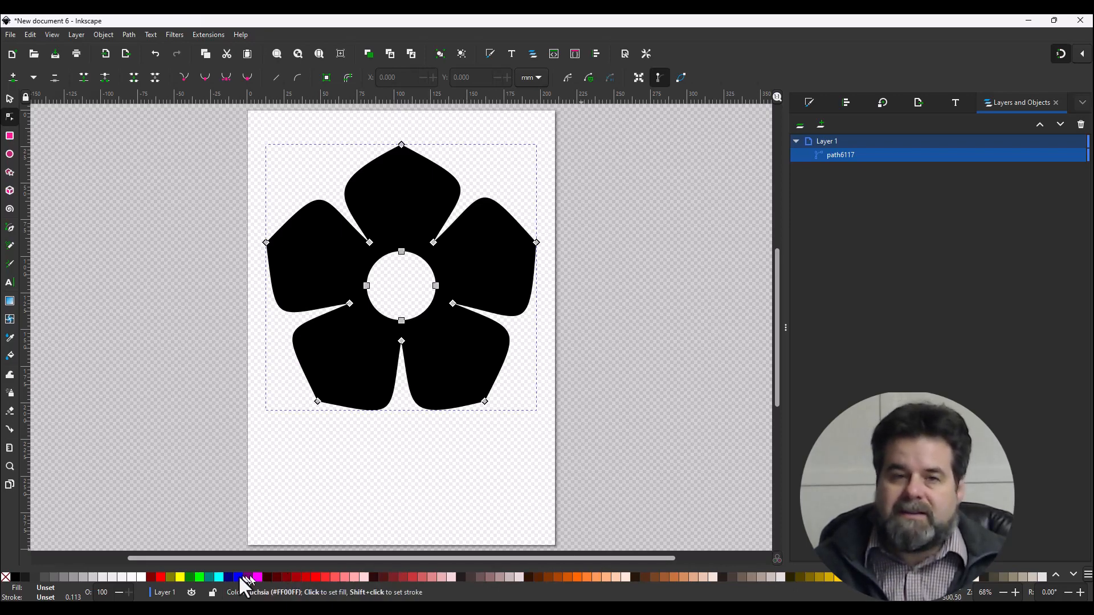
pyautogui.click(179, 577)
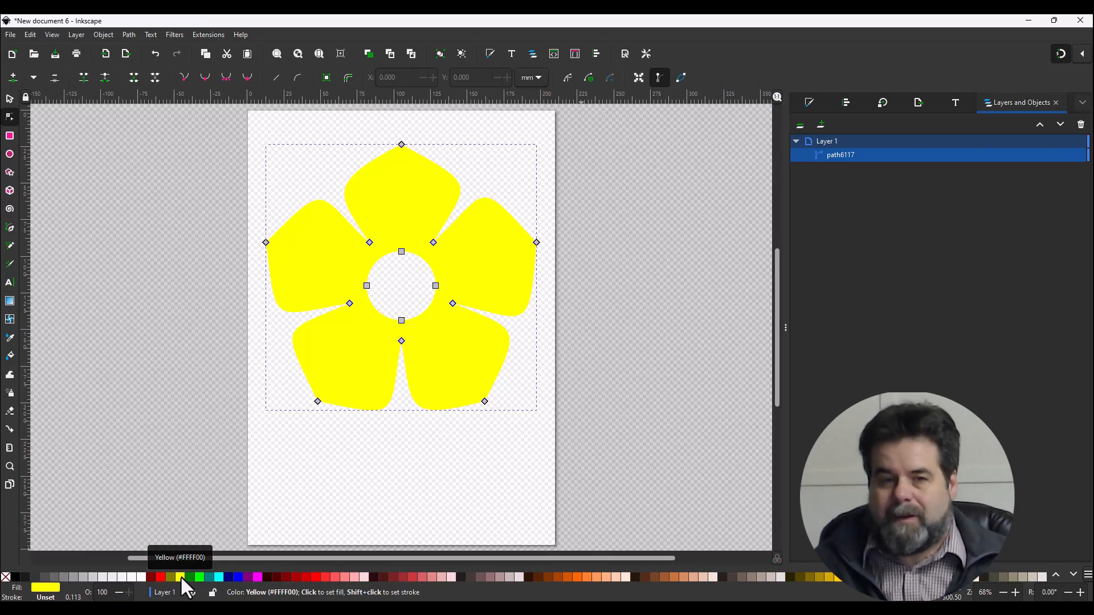
pyautogui.click(288, 377)
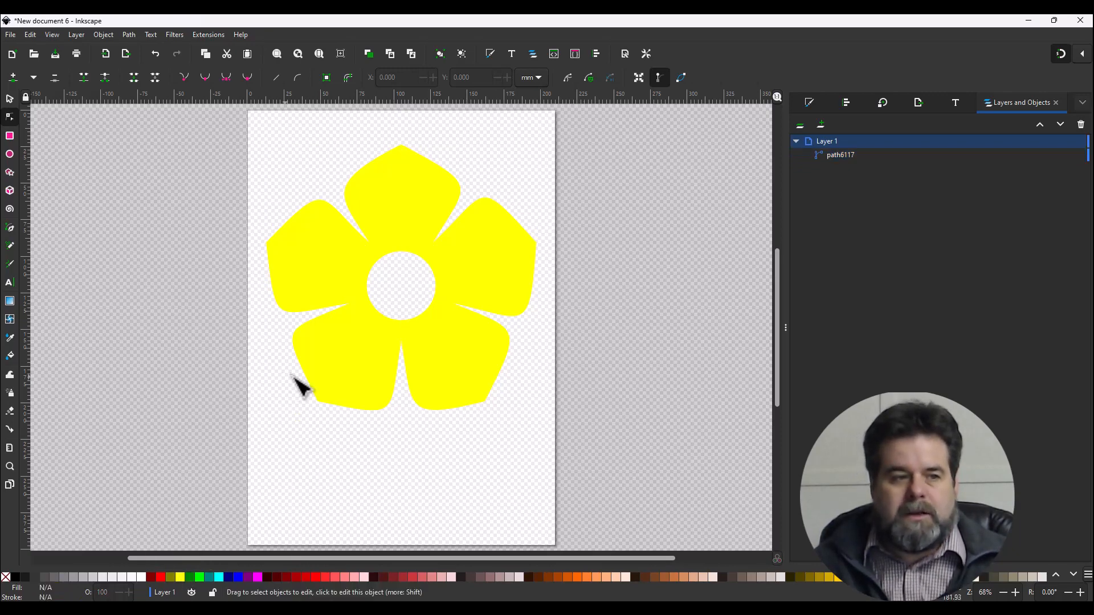
# - Duplicate the yellow flower and move the copy down and slightly right, to about X 26 mm, Y 65 mm
pyautogui.click(335, 376)
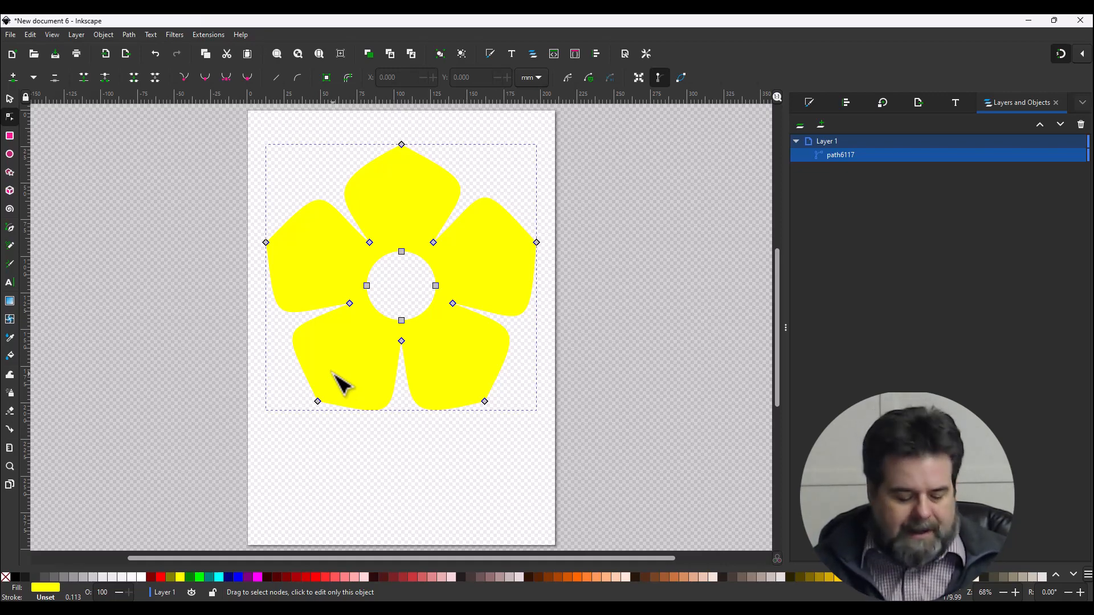
pyautogui.hotkey('ctrl', 'd')
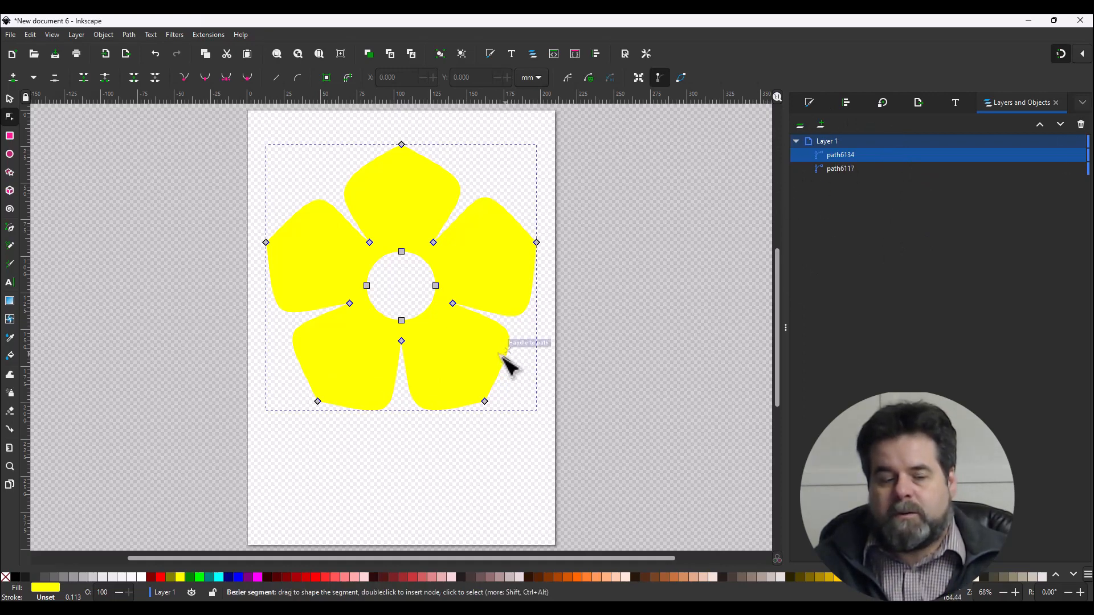
pyautogui.click(9, 100)
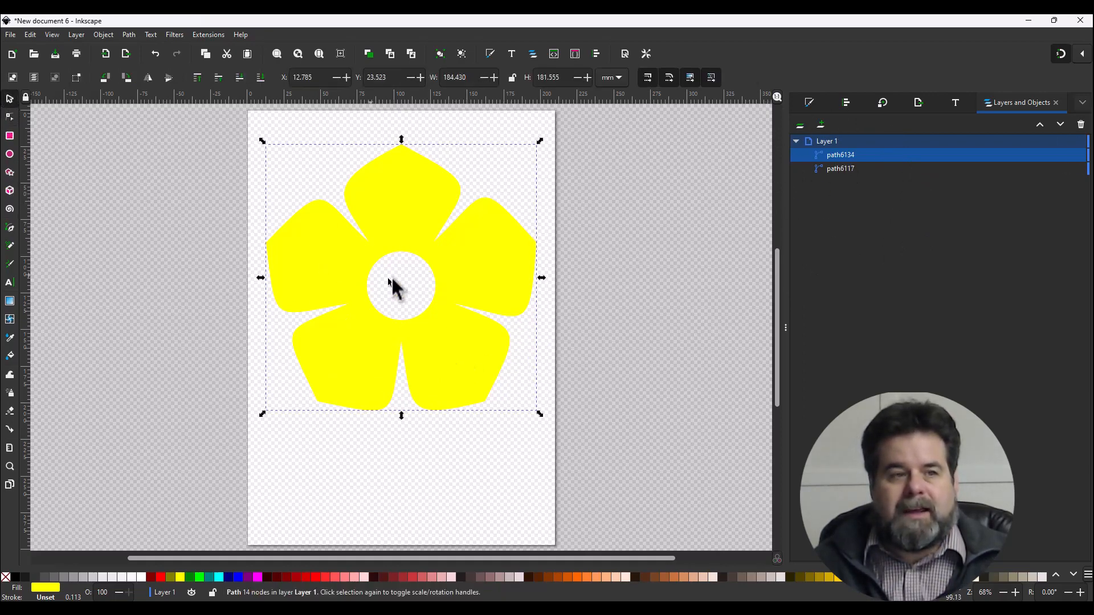
pyautogui.moveTo(459, 320); pyautogui.dragTo(468, 390)
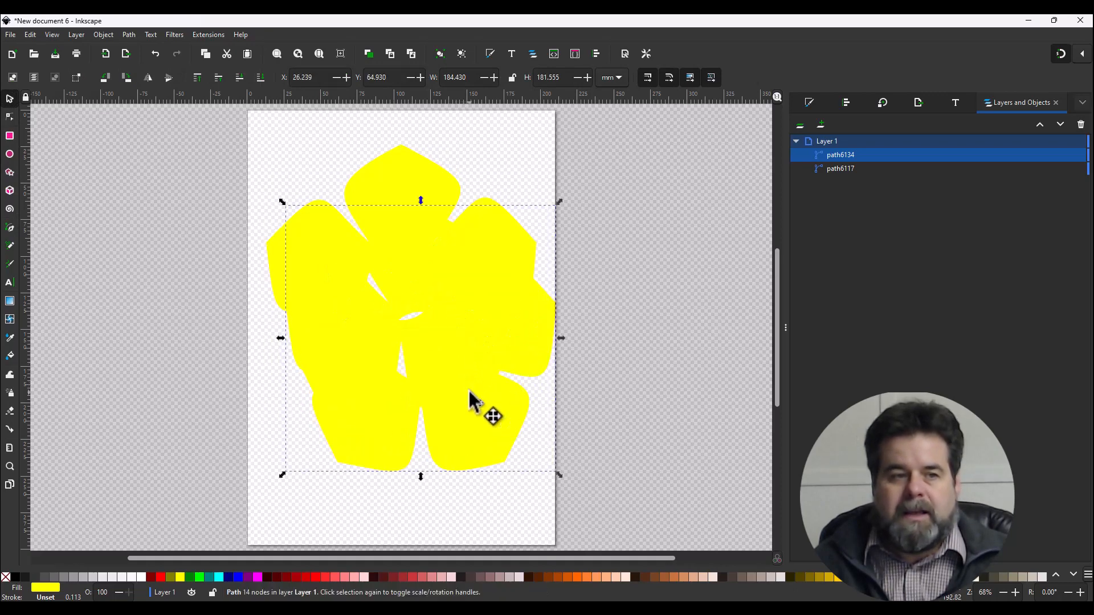
# - Fill the original flower with Green (#008000) and move the yellow copy back exactly over it
pyautogui.click(383, 181)
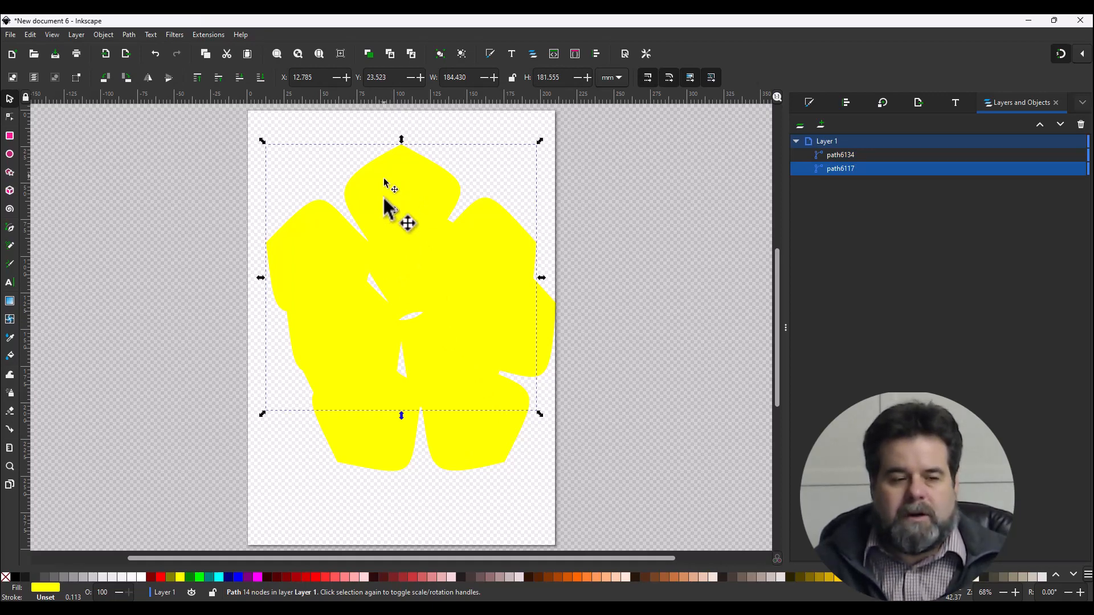
pyautogui.click(189, 577)
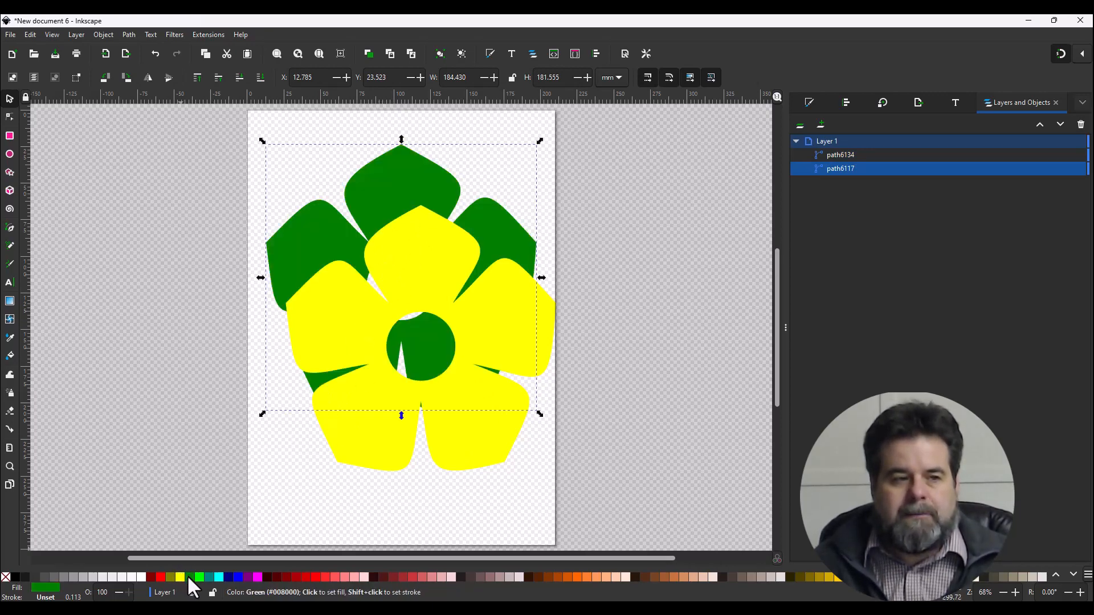
pyautogui.moveTo(447, 397); pyautogui.dragTo(430, 359)
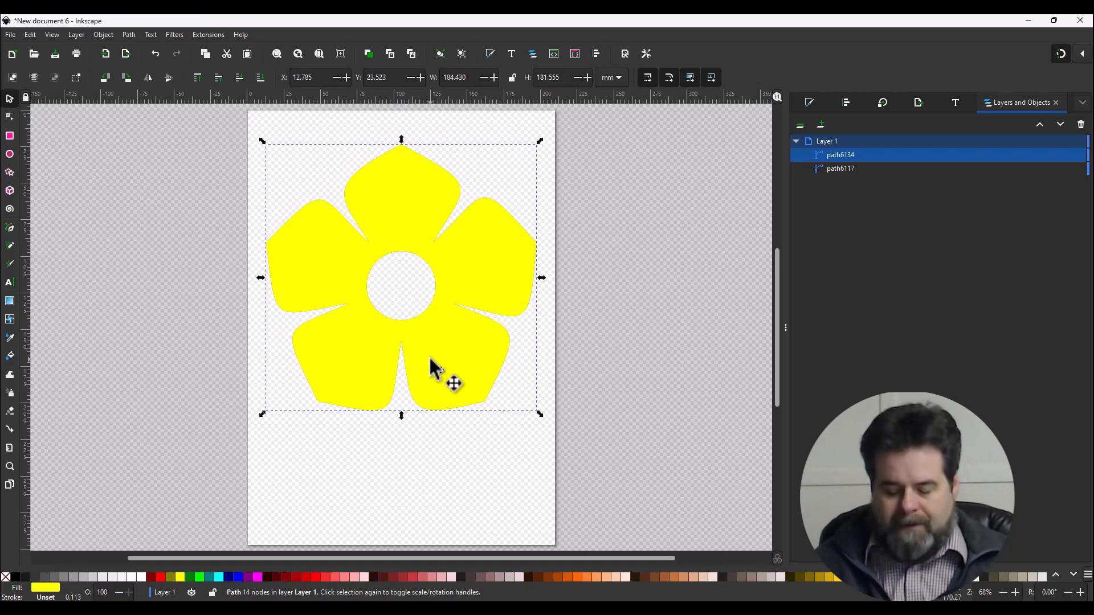
# - Nudge the yellow flower left and up to X 8.022, Y 20.877 mm so it is offset from the green one
pyautogui.press('Left')
pyautogui.press('Left')
pyautogui.press('Left')
pyautogui.press('Left')
pyautogui.press('Left')
pyautogui.press('Left')
pyautogui.press('Left')
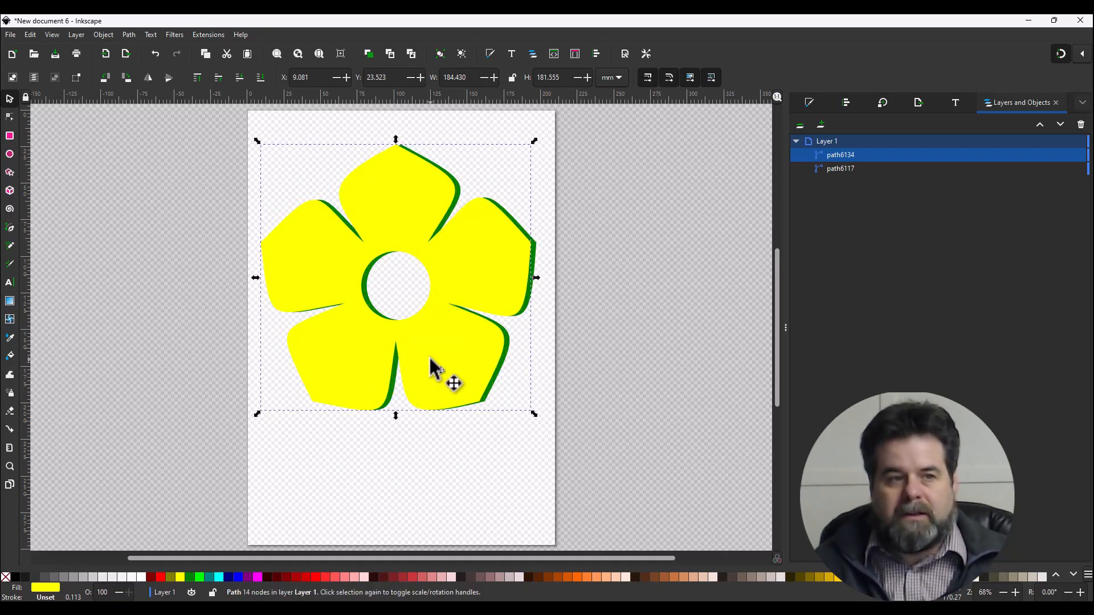
pyautogui.press('Left')
pyautogui.press('Left')
pyautogui.press('Up')
pyautogui.press('Up')
pyautogui.press('Up')
pyautogui.press('Up')
pyautogui.press('Up')
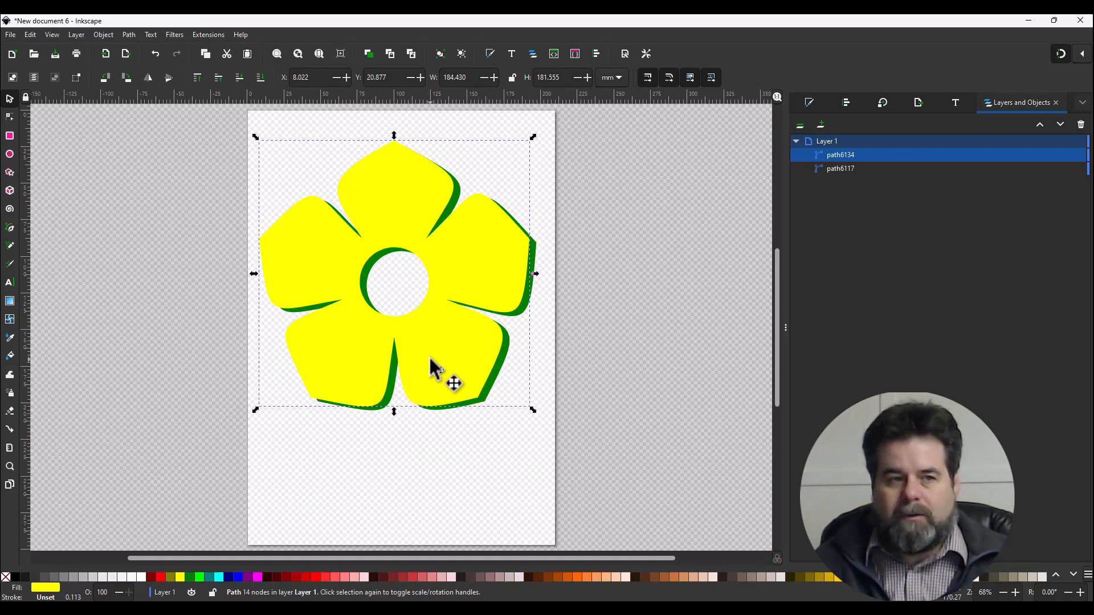
pyautogui.click(447, 509)
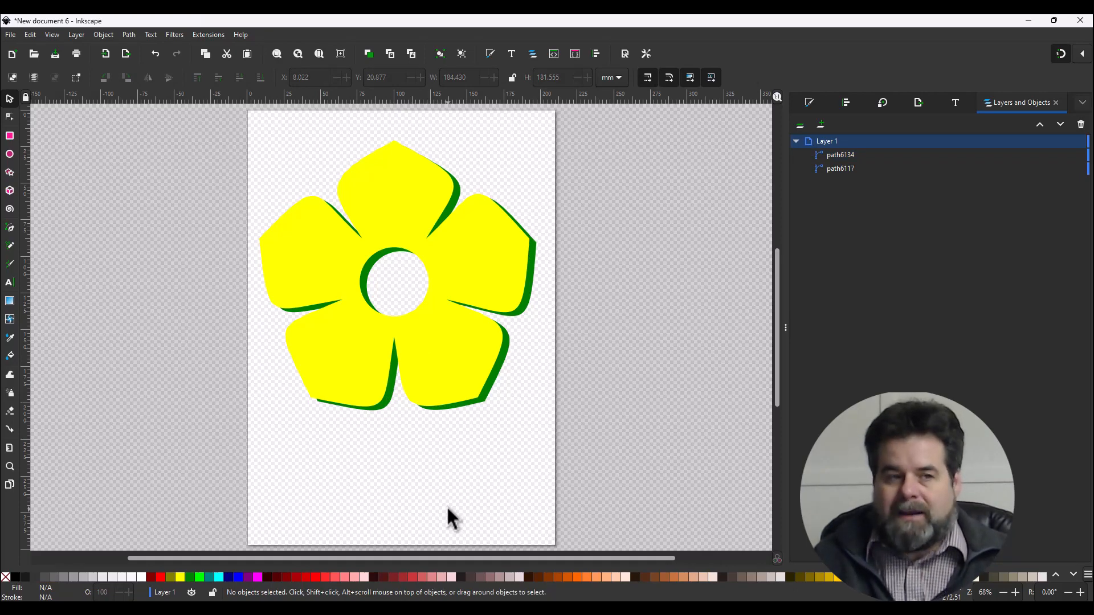
# - Try a red fill on the front flower, and return it to Yellow (#FFFF00)
pyautogui.click(445, 342)
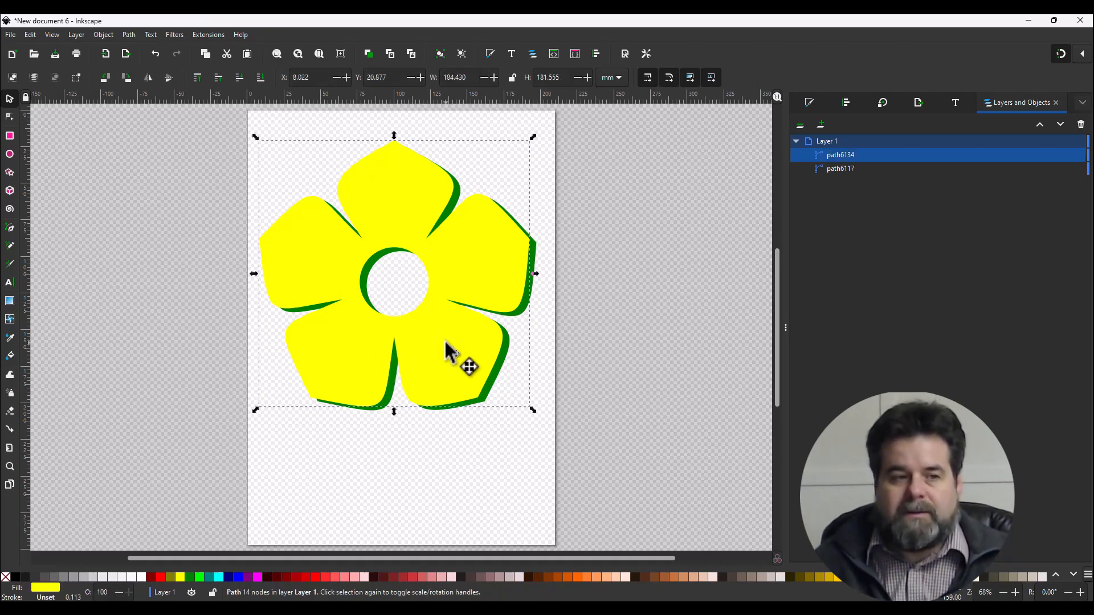
pyautogui.click(160, 576)
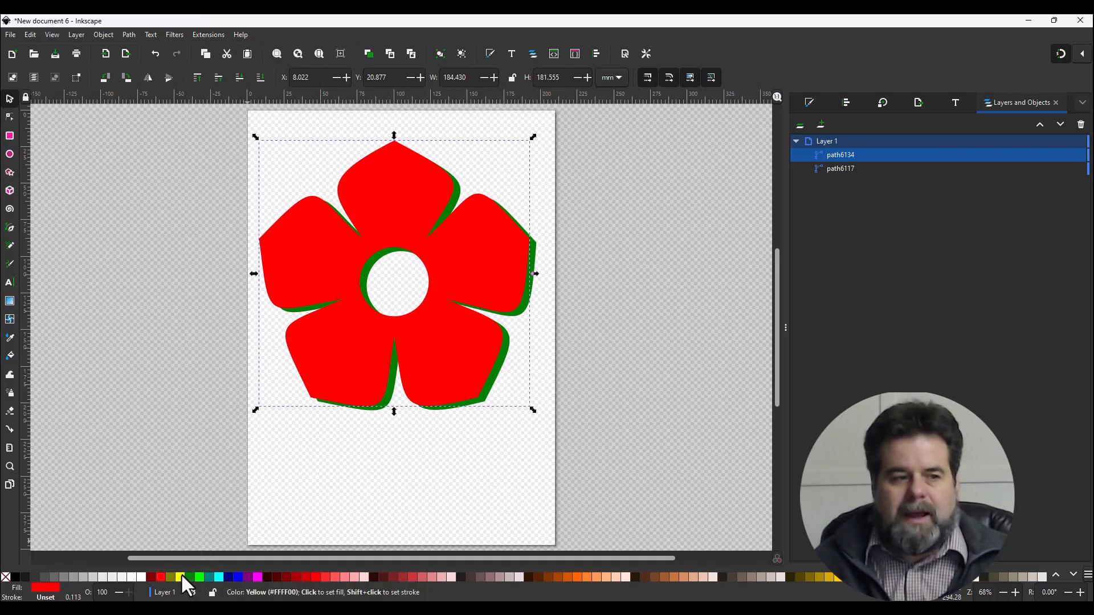
pyautogui.click(181, 575)
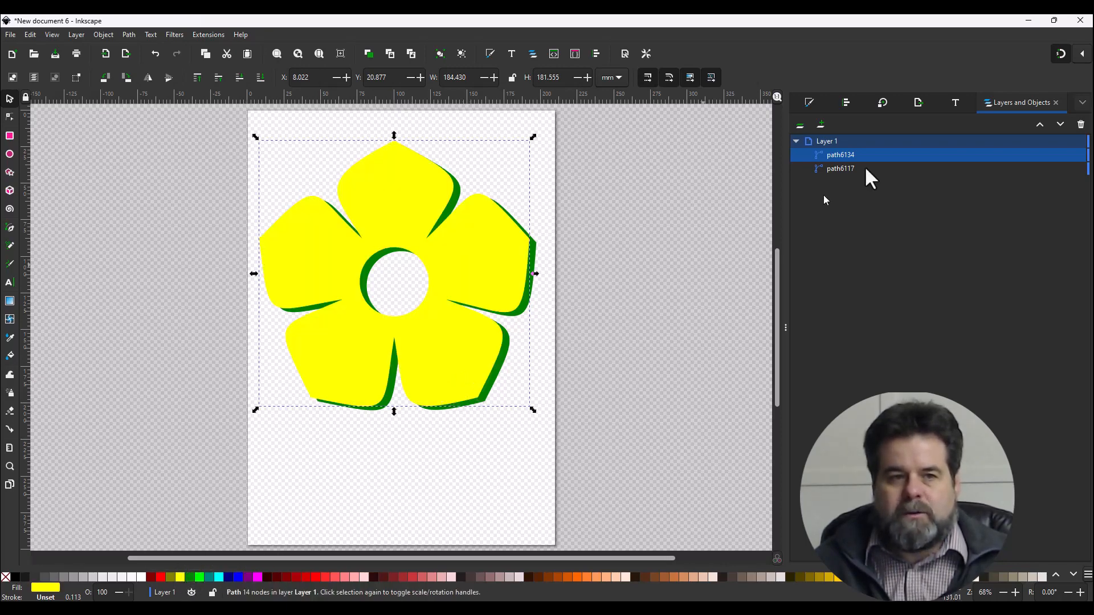
# - Select the green flower behind the yellow one from the object list, and clear the selection
pyautogui.click(845, 169)
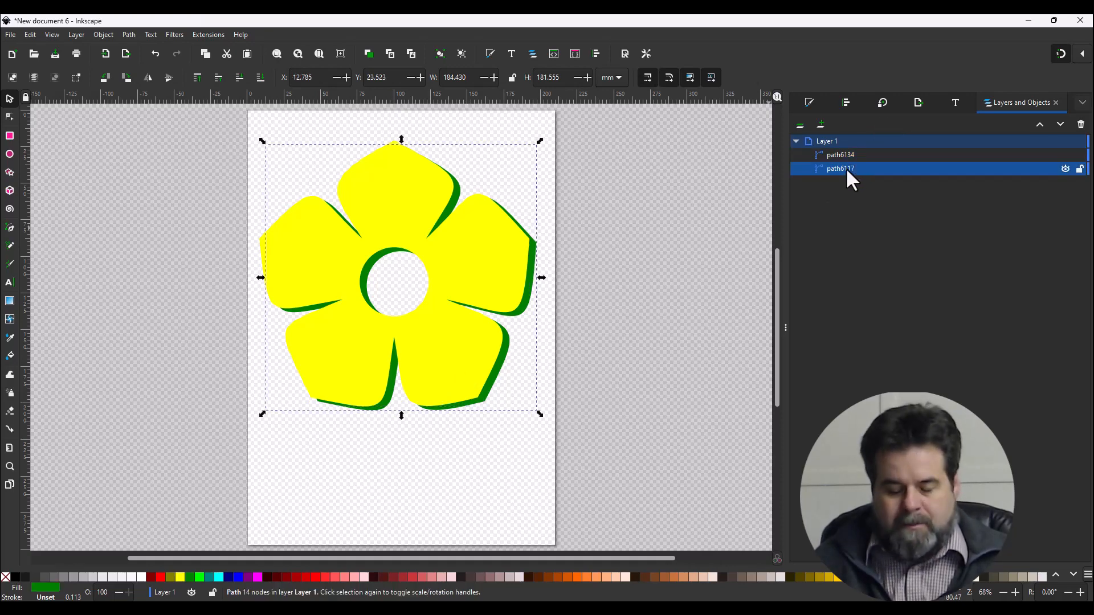
pyautogui.click(846, 168)
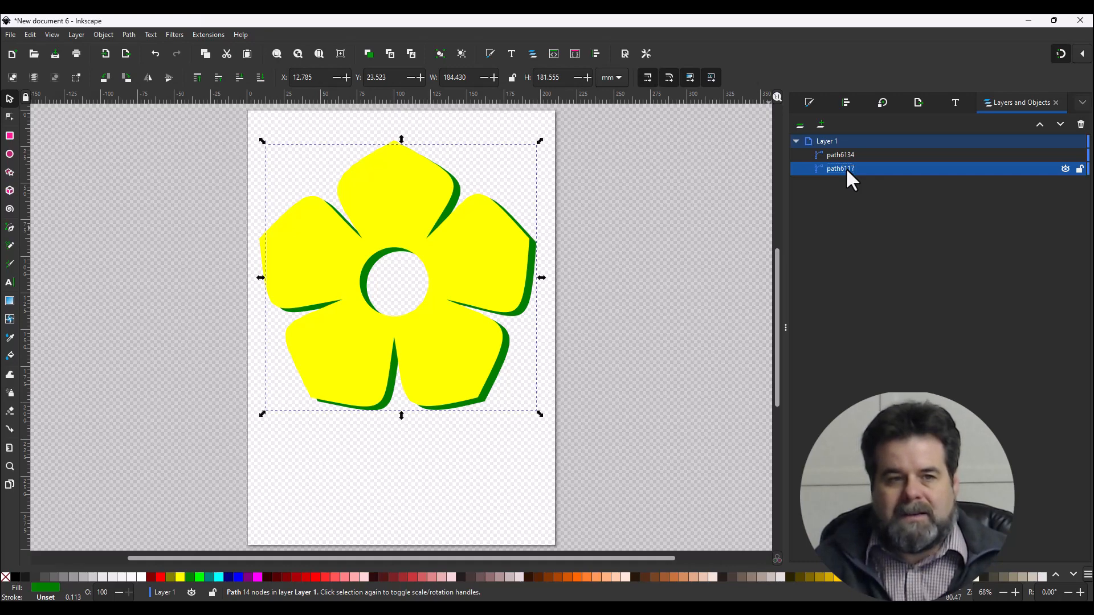
pyautogui.click(511, 386)
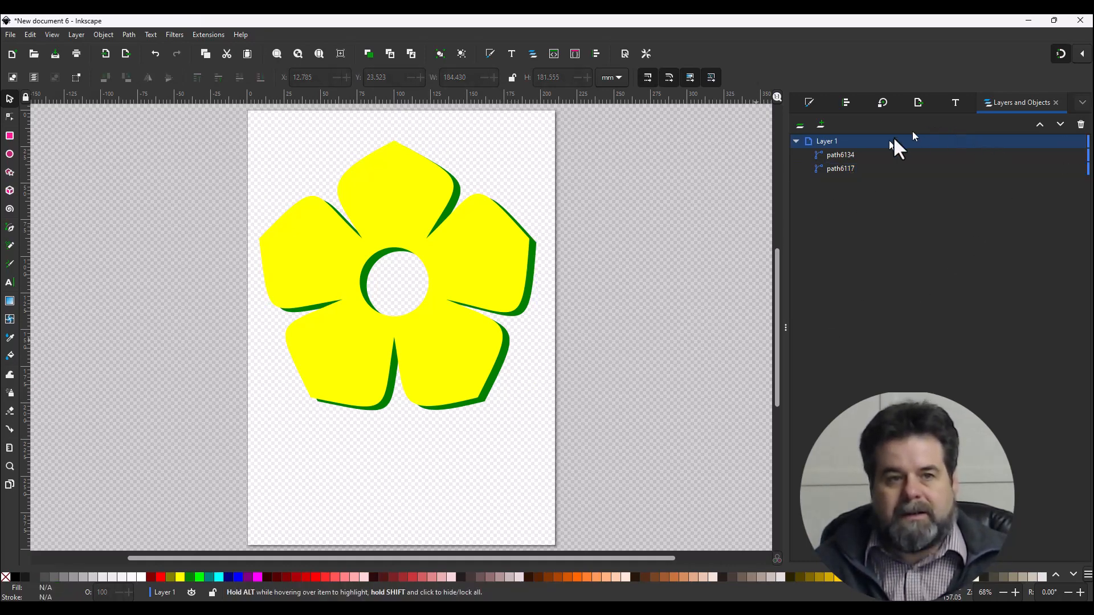
# - Nudge the yellow flower slightly farther up and left, to X 7.493, Y 19.819 mm
pyautogui.click(843, 154)
pyautogui.click(465, 273)
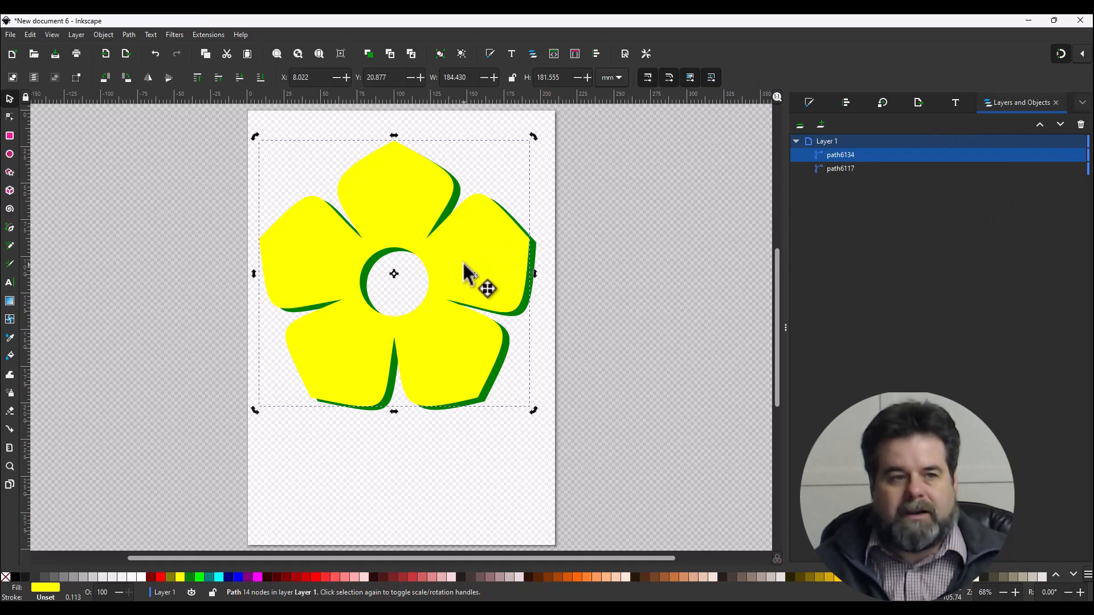
pyautogui.press('Down')
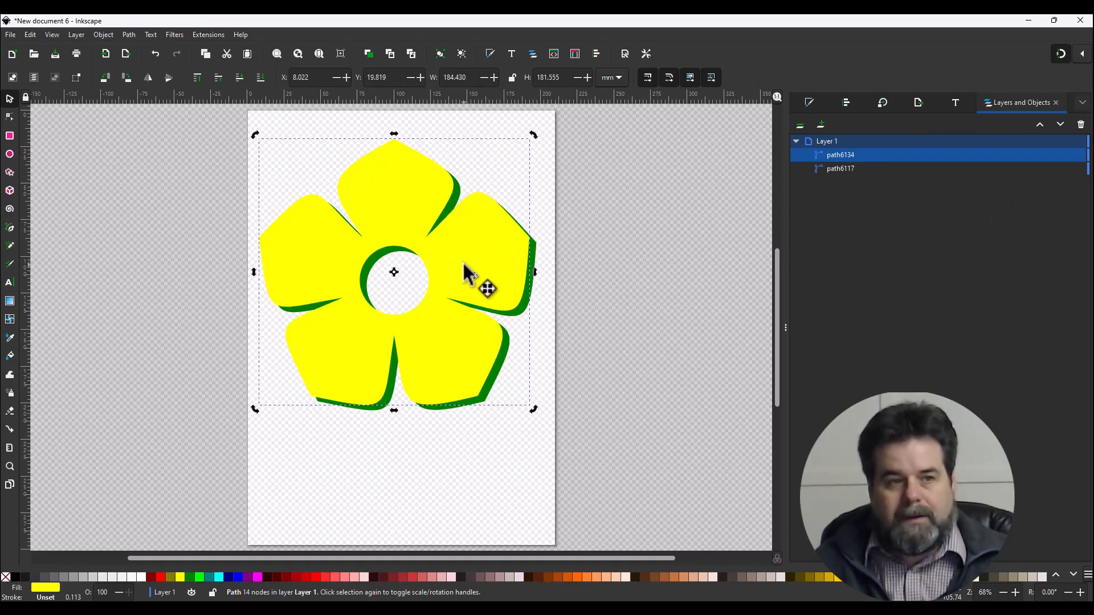
pyautogui.press('Up')
pyautogui.press('Up')
pyautogui.press('Up')
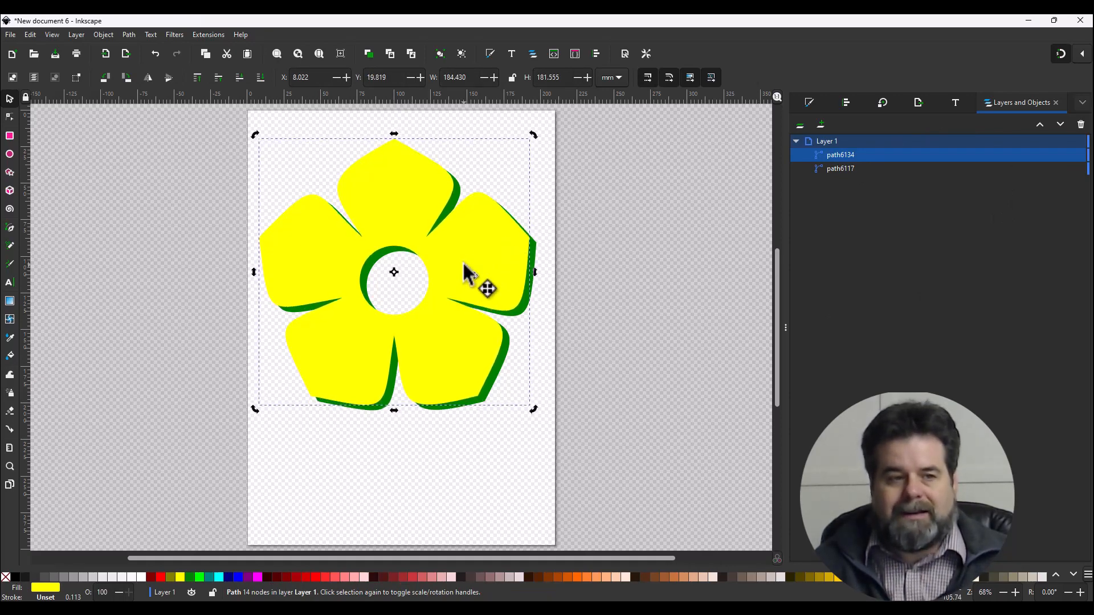
pyautogui.press('Left')
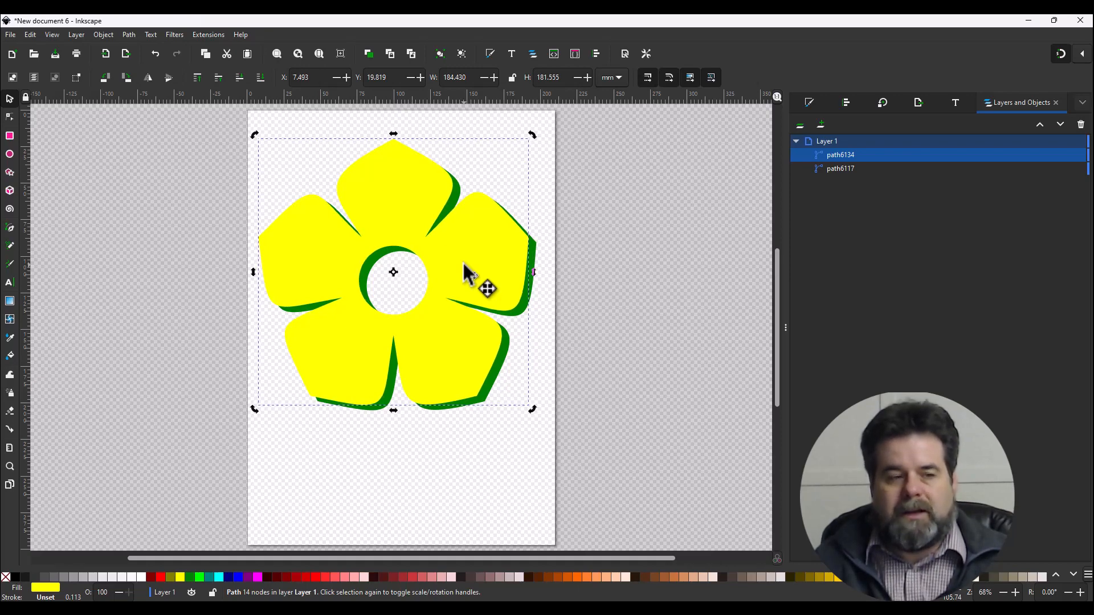